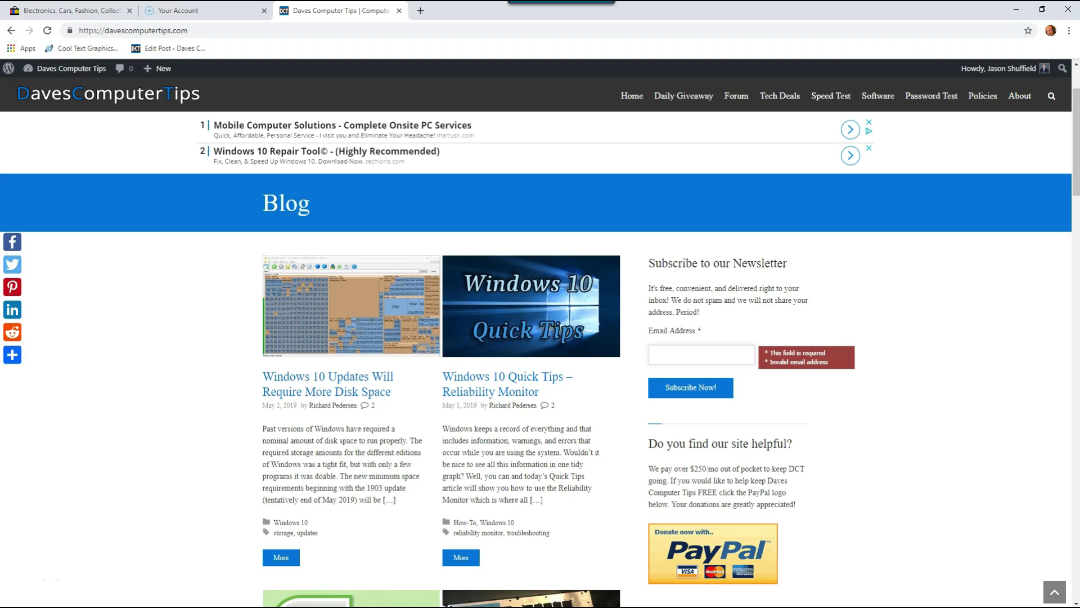
Step: Switch to the eBay tab and sign in with the pre-filled account details
{"action": "left_click", "coordinate": [56, 13]}
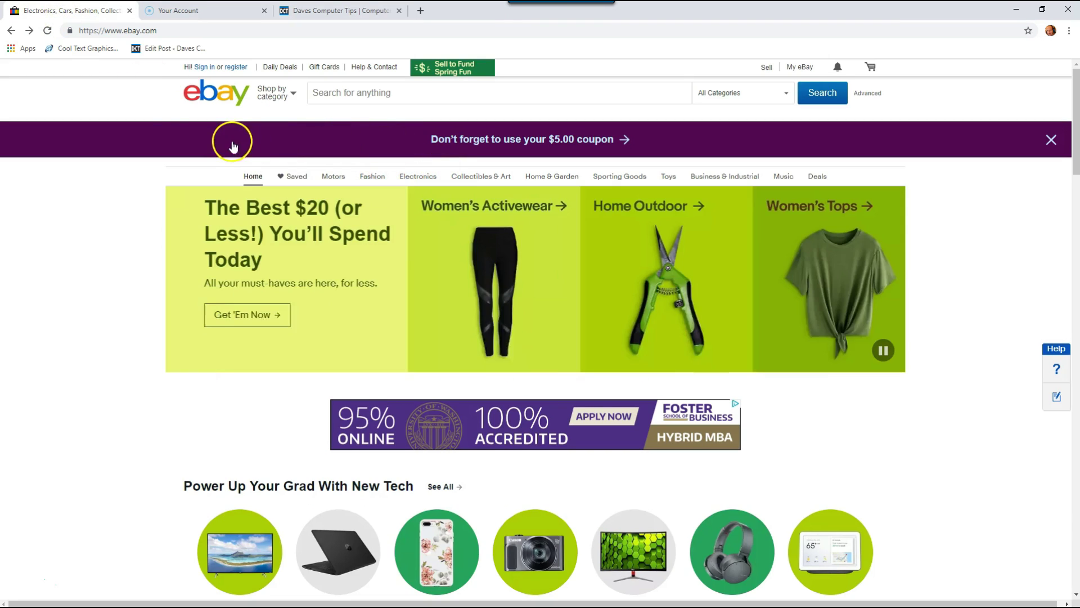
{"action": "left_click", "coordinate": [203, 68]}
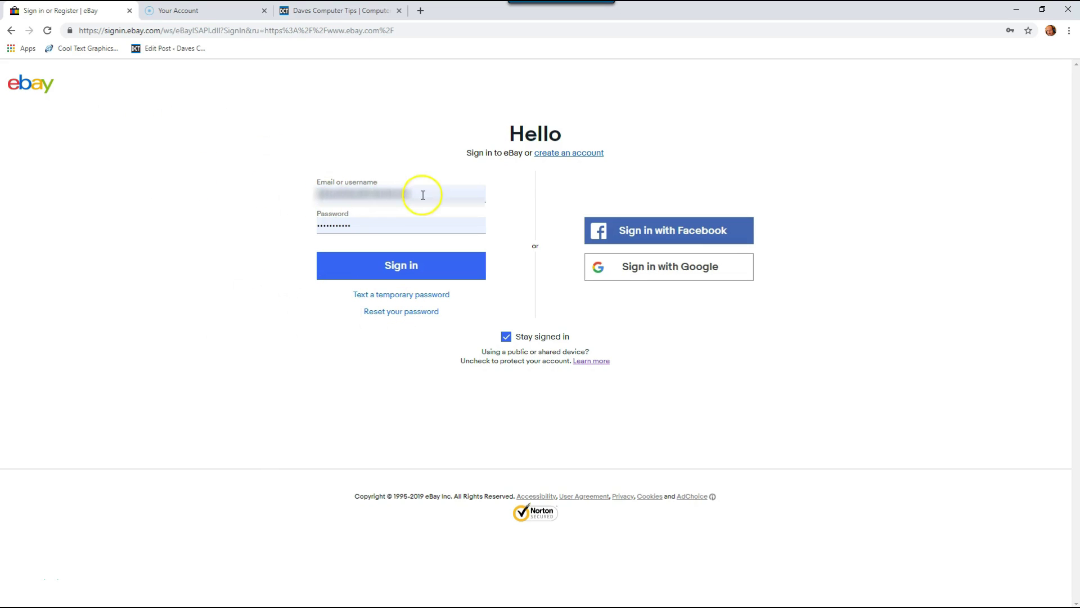
{"action": "left_click", "coordinate": [403, 269]}
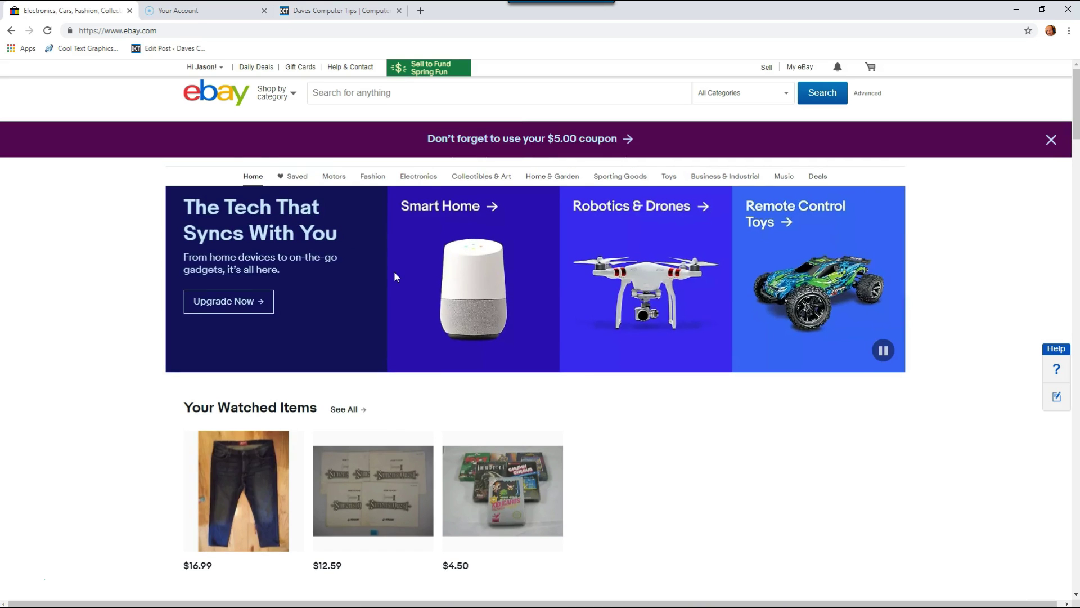
{"action": "mouse_move", "coordinate": [203, 67]}
{"action": "left_click", "coordinate": [214, 69]}
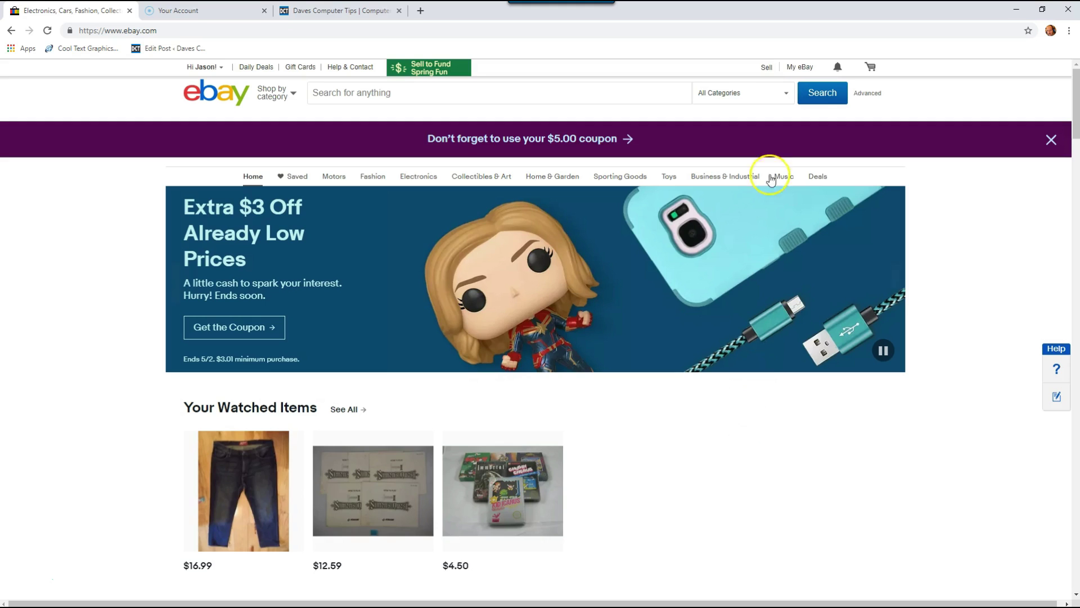
{"action": "left_click", "coordinate": [803, 69]}
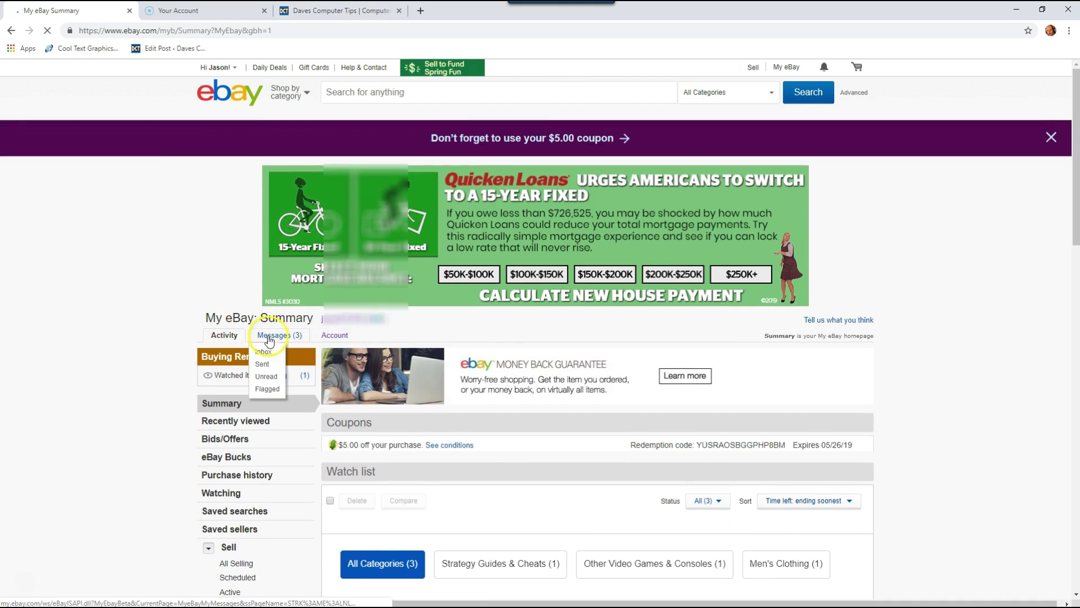
Step: Go to Account > Personal Information and scroll down to Financial Information
{"action": "left_click", "coordinate": [335, 335]}
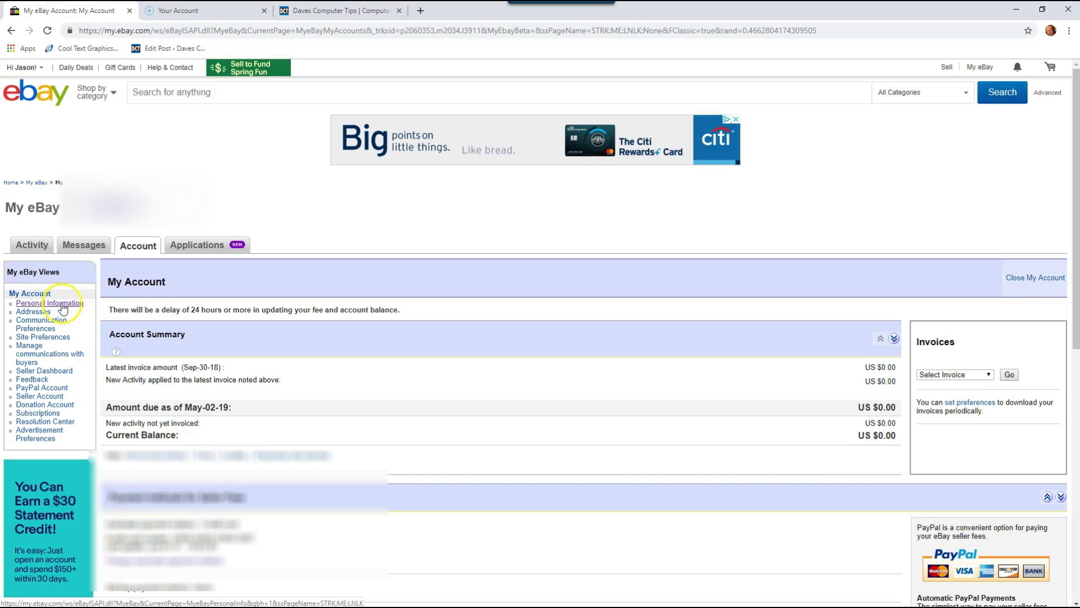
{"action": "left_click", "coordinate": [62, 307]}
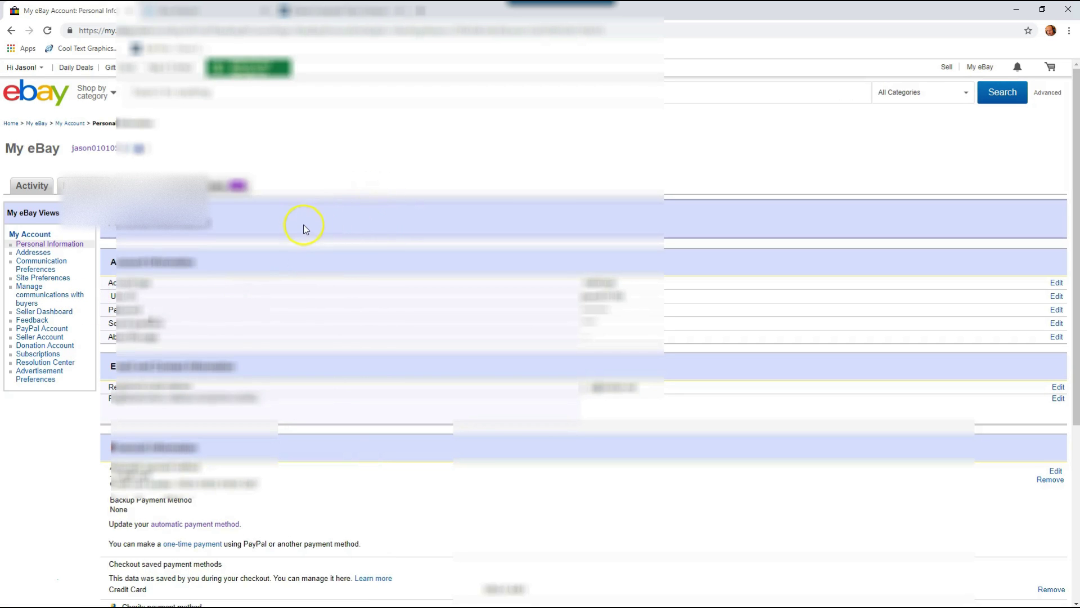
{"action": "scroll", "coordinate": [298, 227], "scroll_direction": "down", "scroll_amount": 3}
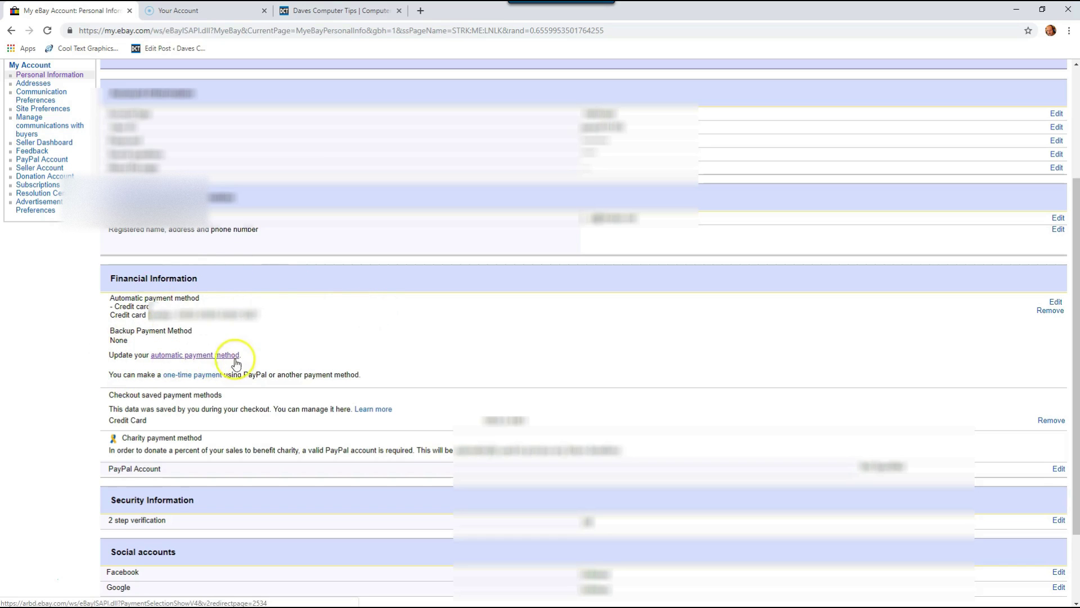
Step: Open automatic payment method with Credit or debit card, scrolling the billing agreement end and back
{"action": "left_click", "coordinate": [183, 357]}
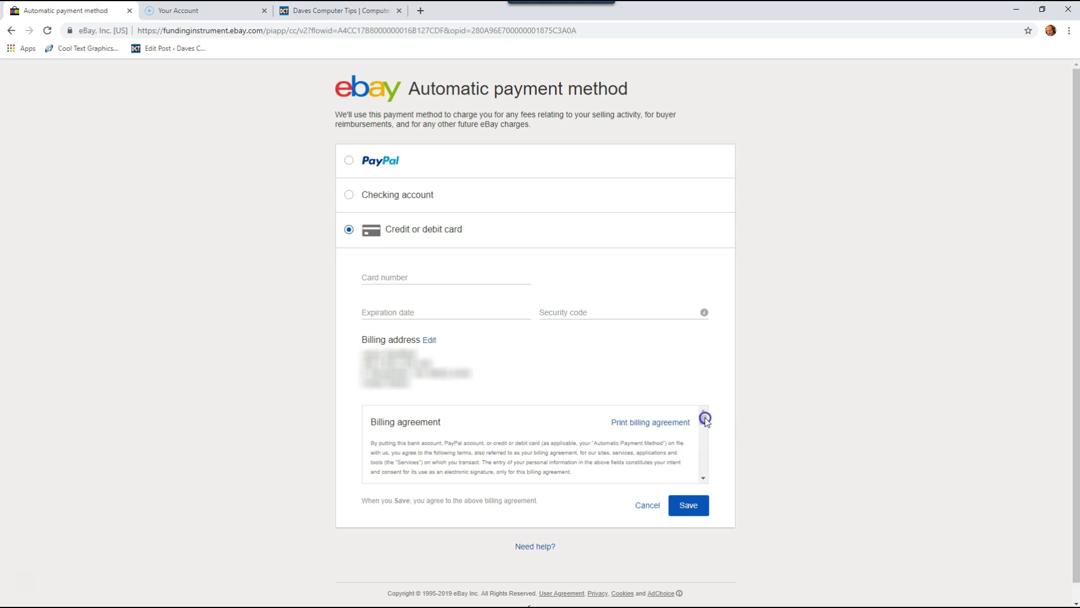
{"action": "left_click_drag", "start_coordinate": [708, 420], "coordinate": [707, 445]}
{"action": "left_click", "coordinate": [718, 427]}
{"action": "left_click_drag", "start_coordinate": [704, 424], "coordinate": [710, 416]}
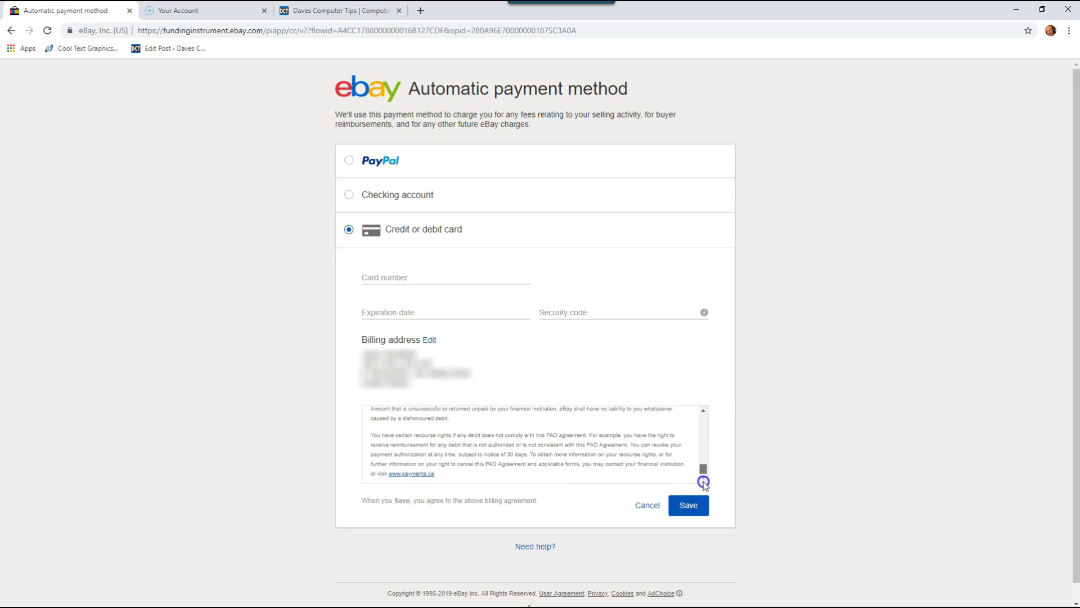